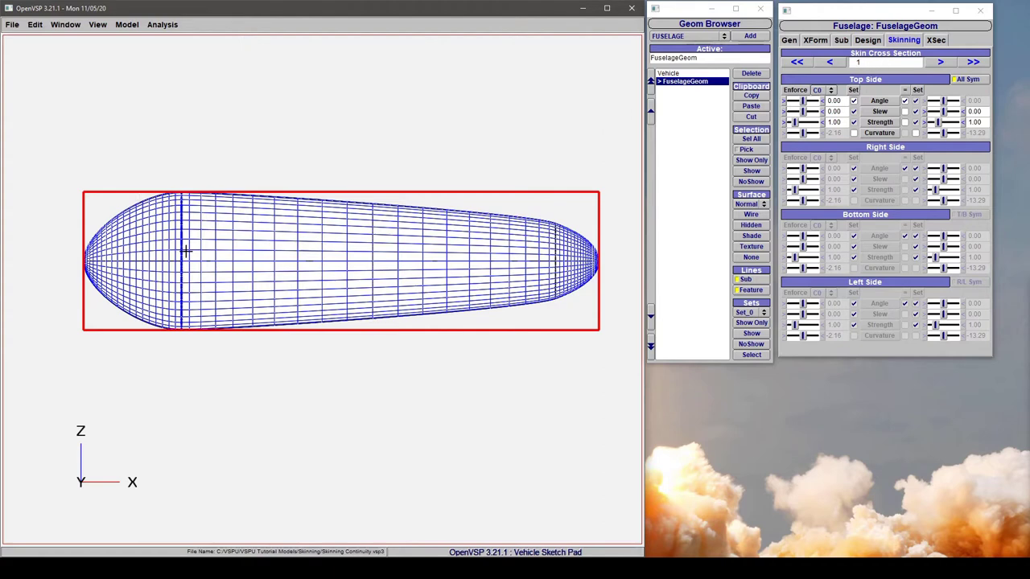
# Hide the surface mesh and split the front section's top skin angles to -3.91 and 50.87
pyautogui.click(751, 257)
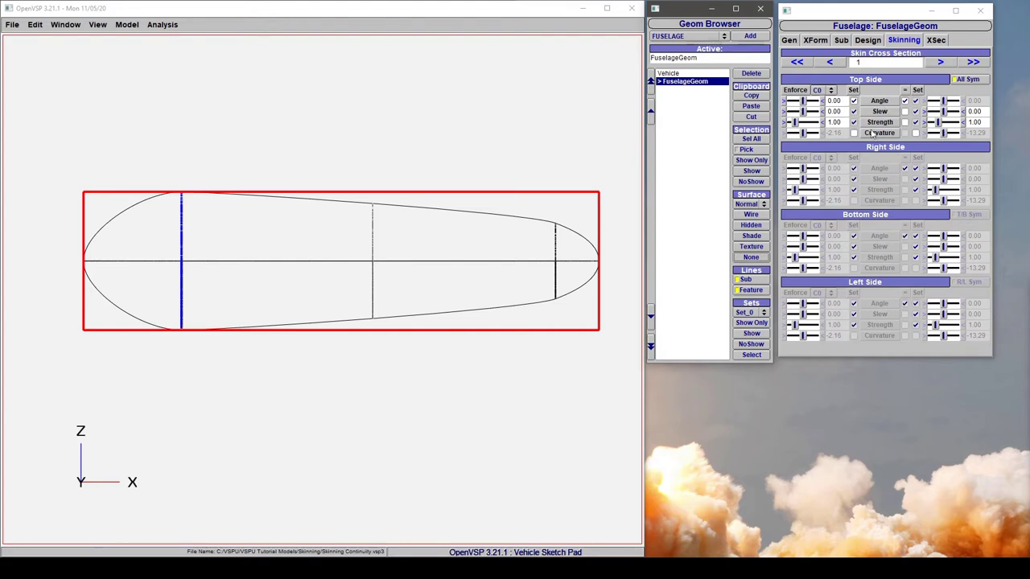
pyautogui.moveTo(802, 102); pyautogui.dragTo(803, 125)
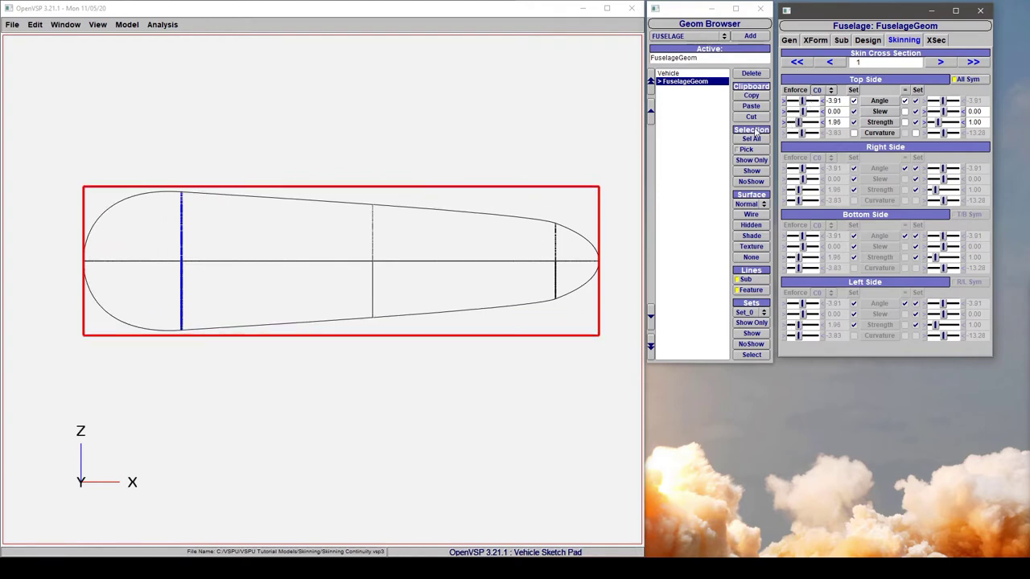
pyautogui.click(904, 100)
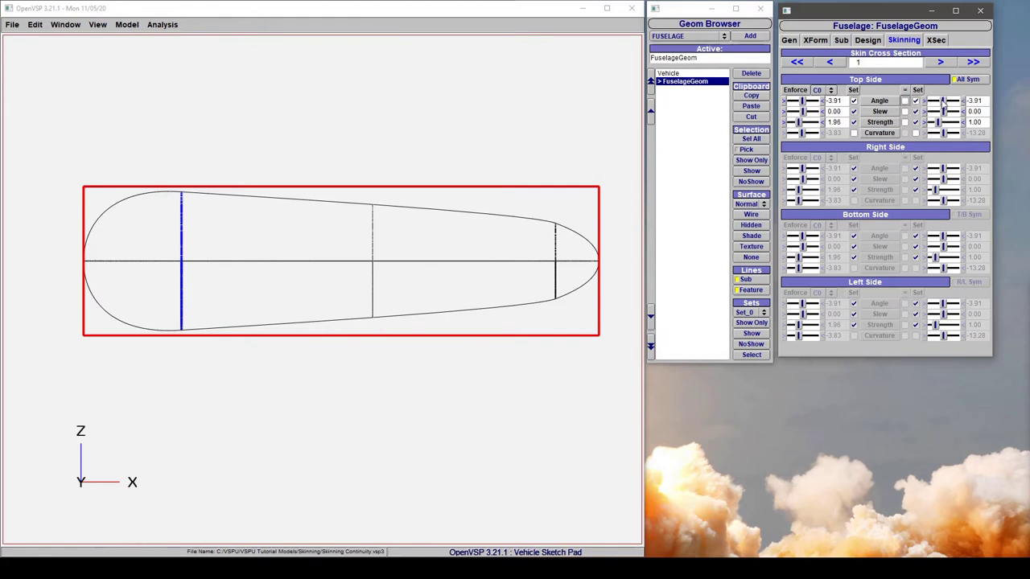
pyautogui.moveTo(943, 100); pyautogui.dragTo(950, 101)
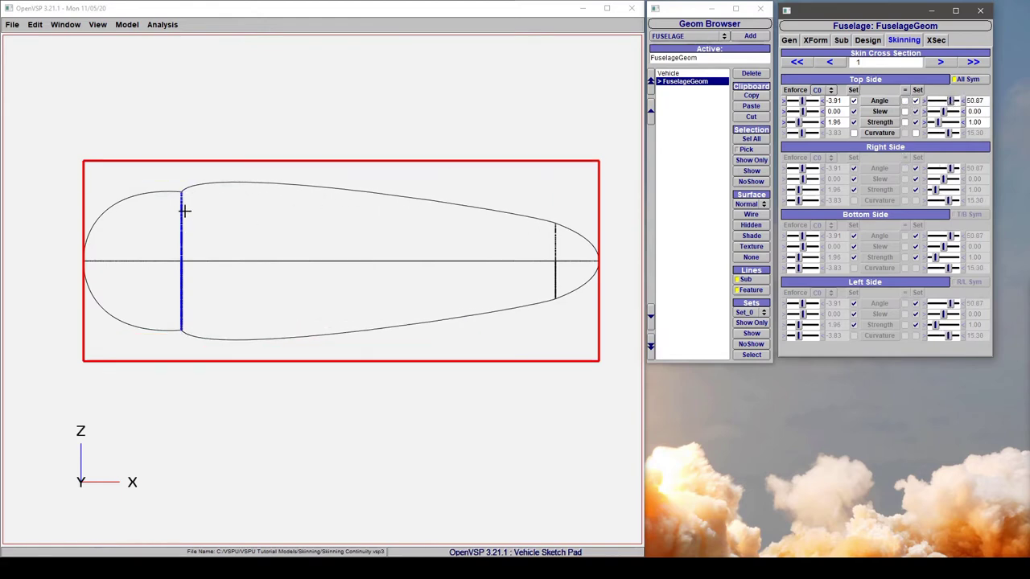
# Enforce C1 on the front section's top side so both angles match at -3.91
pyautogui.click(825, 90)
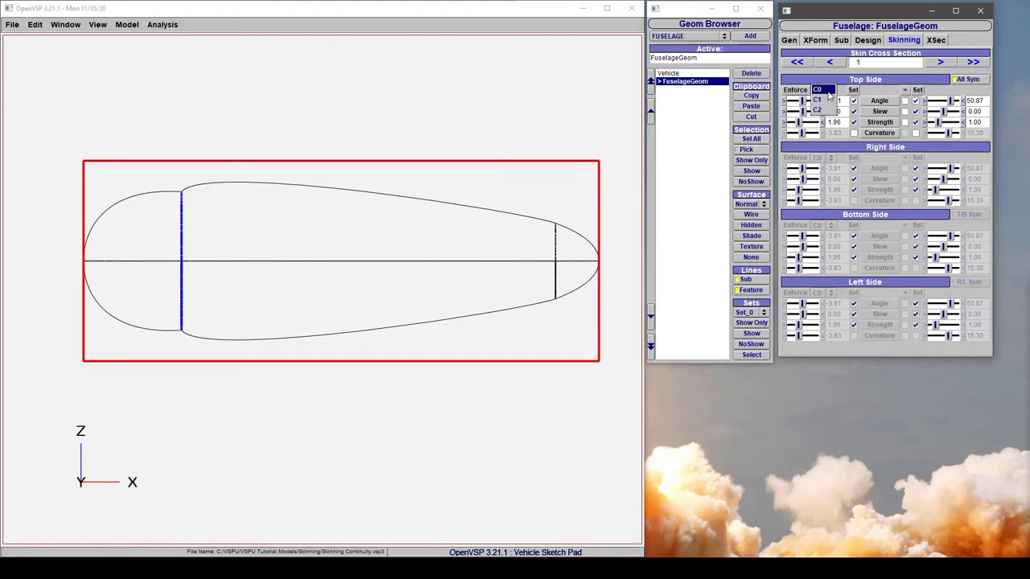
pyautogui.click(819, 100)
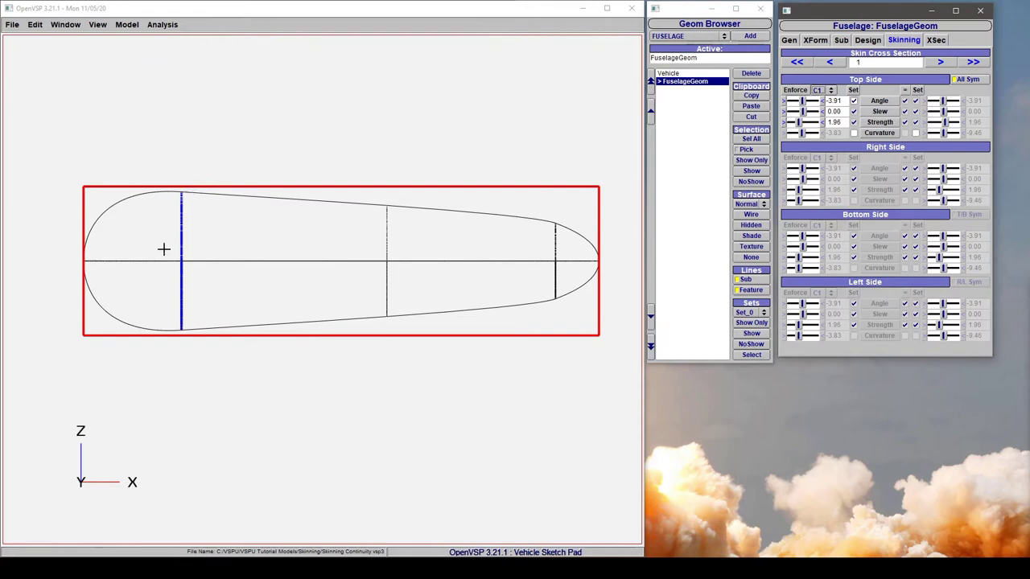
pyautogui.moveTo(163, 246)
pyautogui.mouseDown()
pyautogui.moveTo(209, 321)
pyautogui.moveTo(263, 338)
pyautogui.mouseUp()
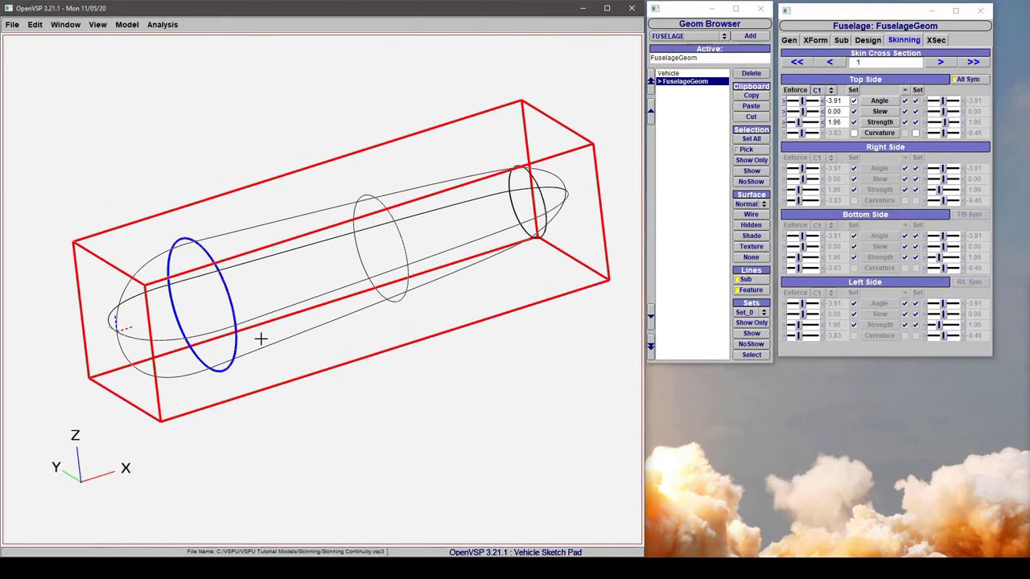
# Set the front section's top skin angle to 19.57, with All Sym applying it to all sides
pyautogui.click(967, 81)
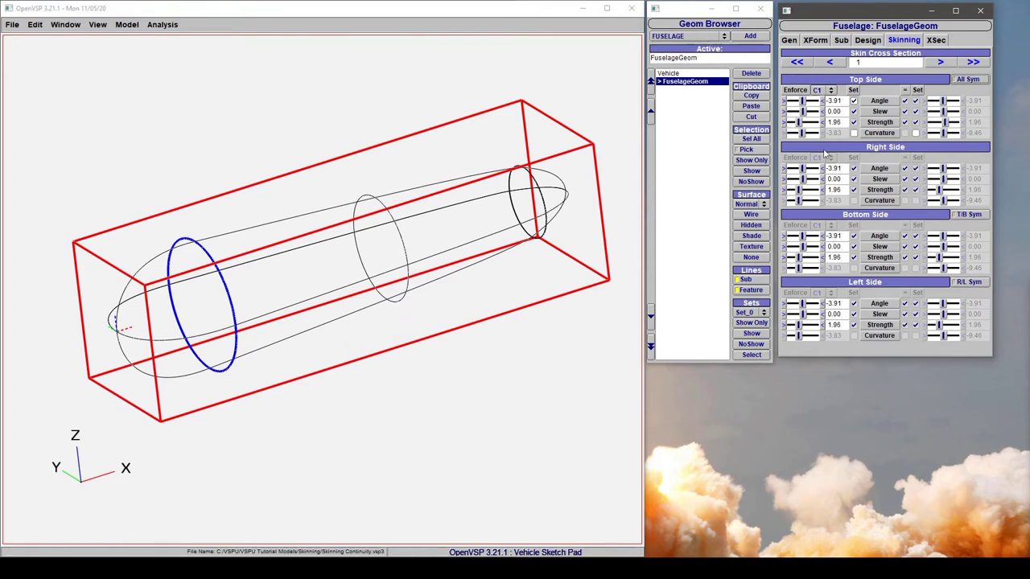
pyautogui.moveTo(801, 101); pyautogui.dragTo(806, 103)
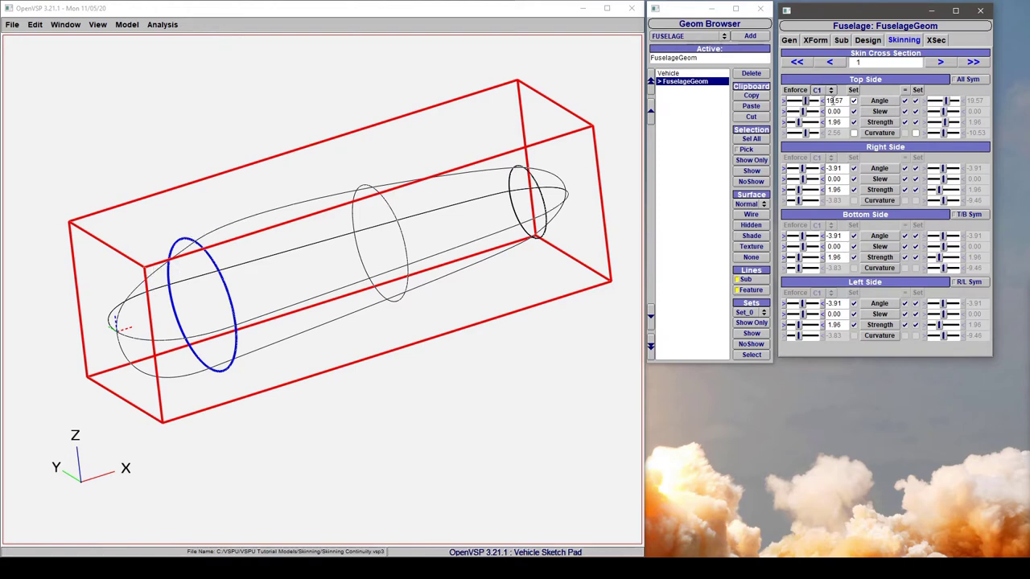
pyautogui.click(968, 79)
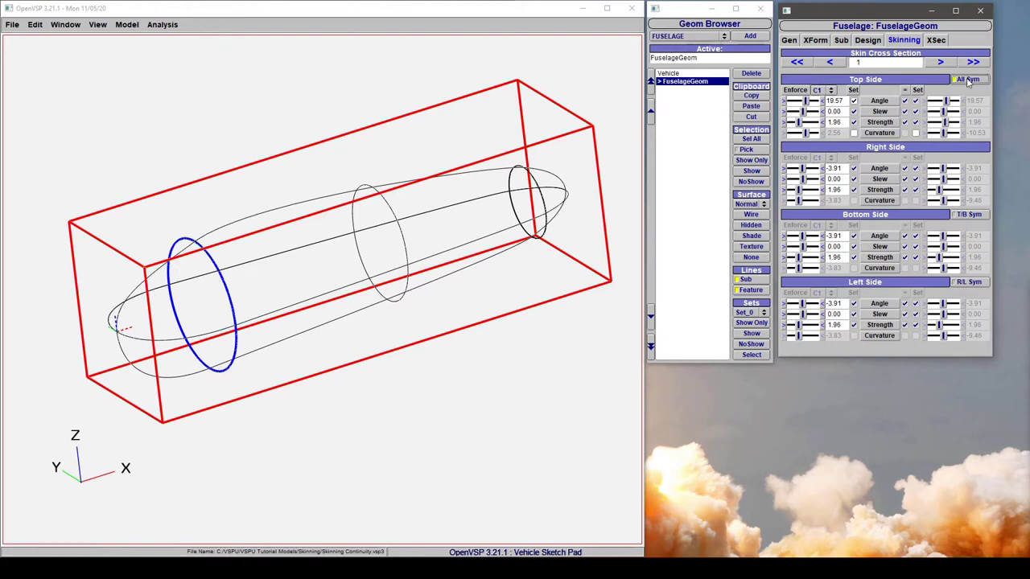
pyautogui.click(292, 260)
pyautogui.press('F7')
# Fit and centre the fuselage side view and show section 1's circle shape, diameter 8.05568
pyautogui.press('f')
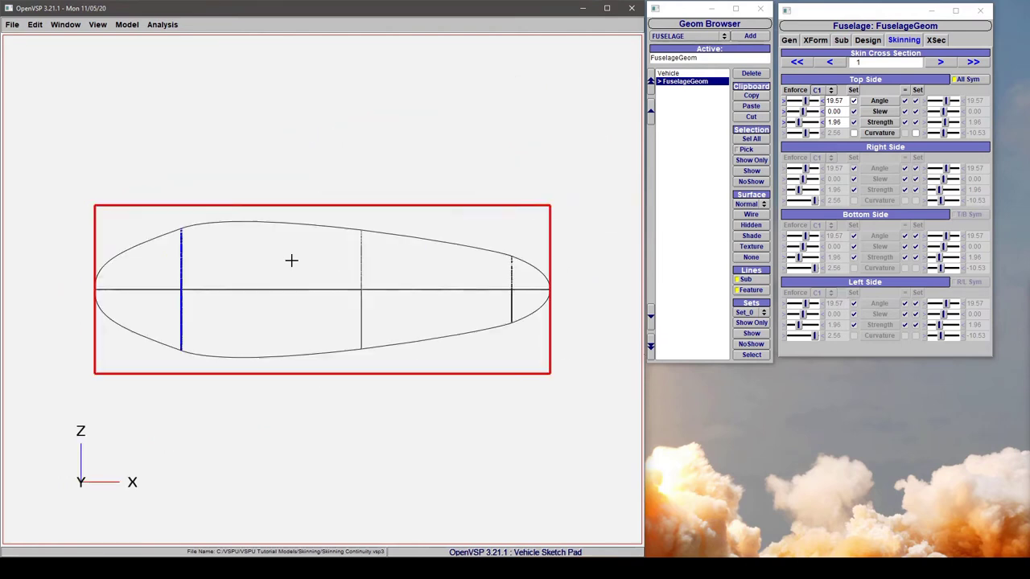
pyautogui.scroll(2, 182, 242)
pyautogui.moveTo(182, 241); pyautogui.dragTo(449, 159, button='right')
pyautogui.press('c')
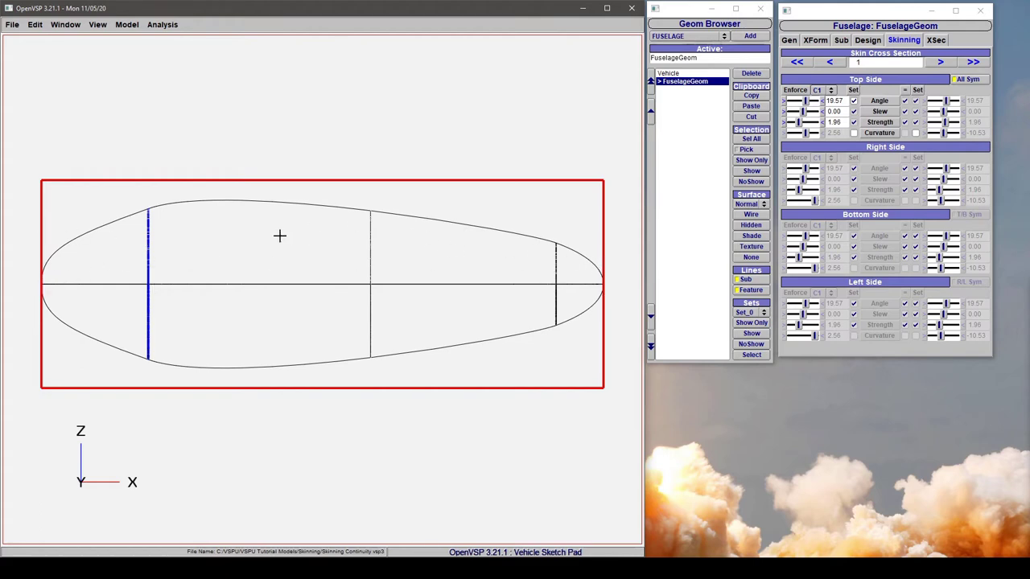
pyautogui.click(940, 40)
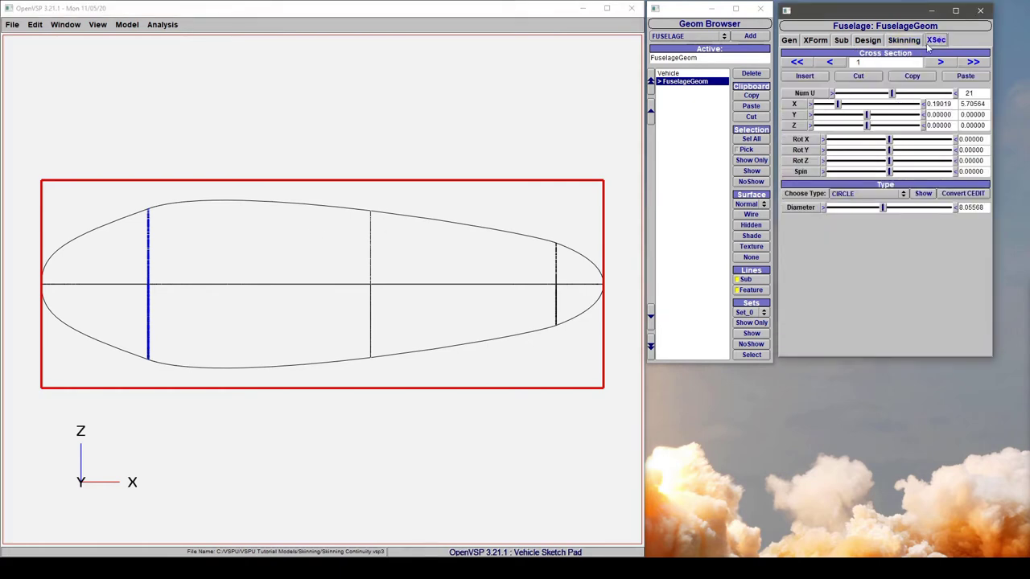
# Select tail cross section 2 and show its circle shape, diameter 4.40455
pyautogui.click(903, 40)
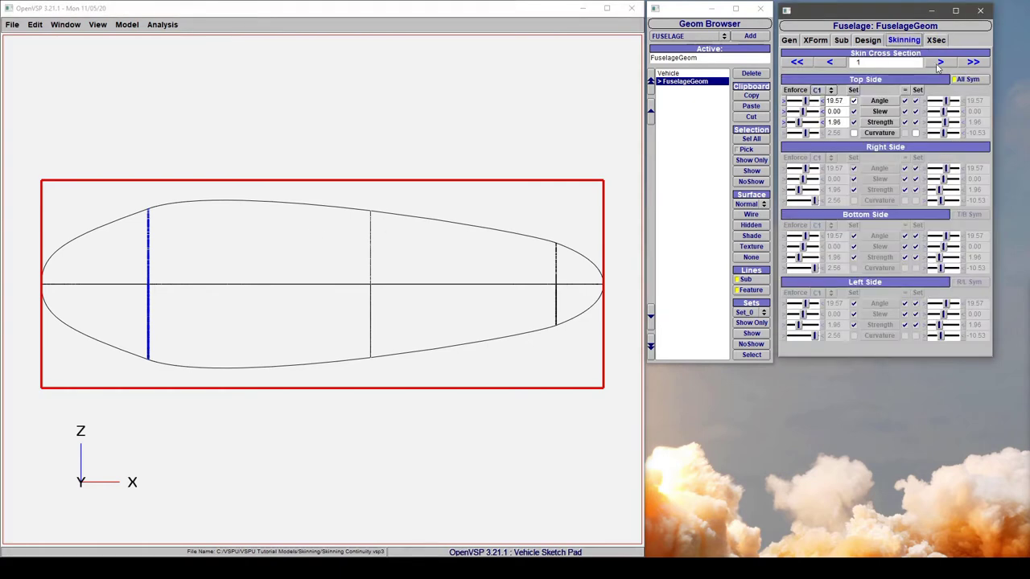
pyautogui.click(939, 61)
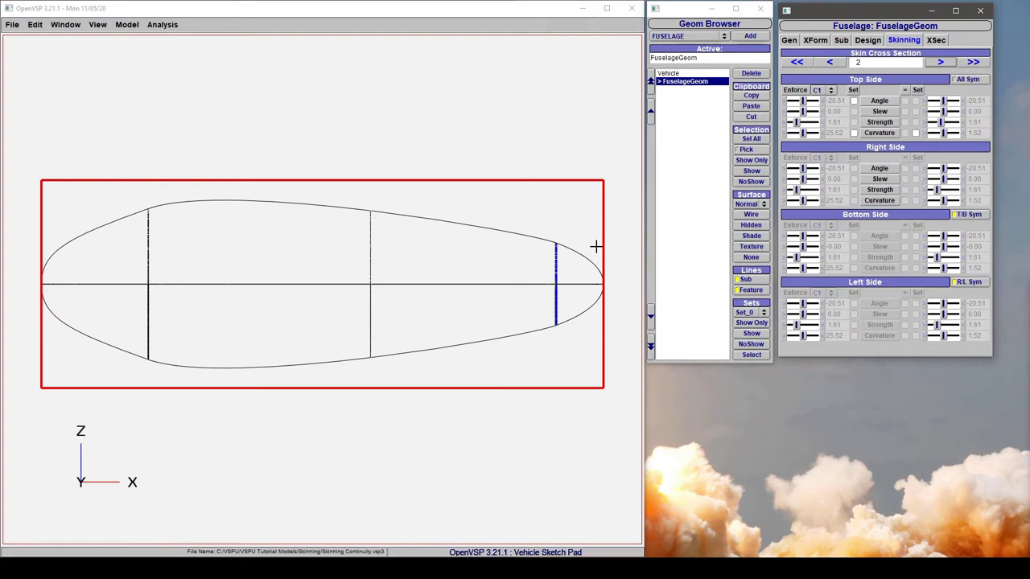
pyautogui.click(935, 39)
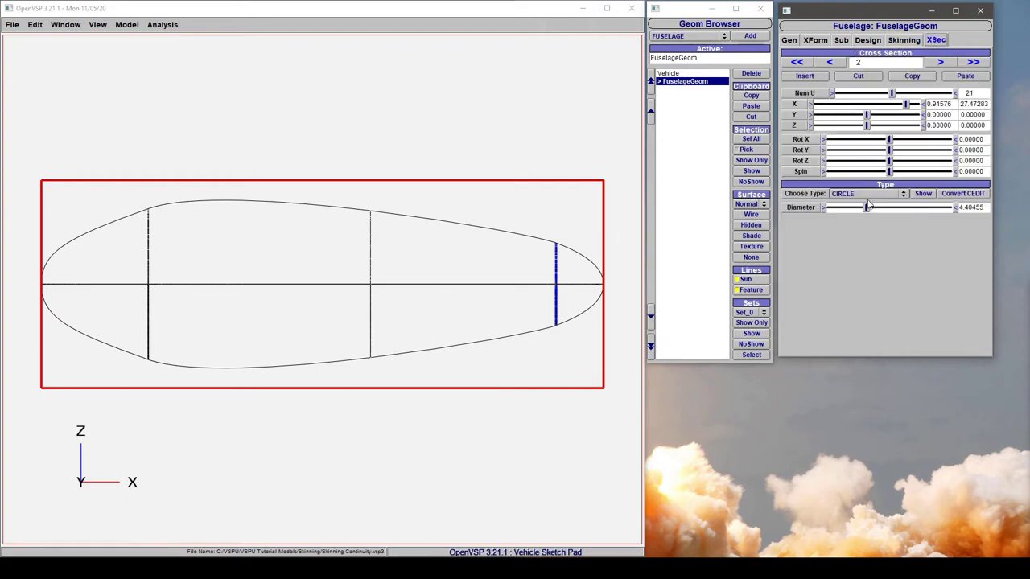
# Give the tail section diameter 4.05946 at X 25.51082 and try tilting it about Y
pyautogui.moveTo(867, 207)
pyautogui.mouseDown()
pyautogui.moveTo(882, 208)
pyautogui.moveTo(865, 207)
pyautogui.mouseUp()
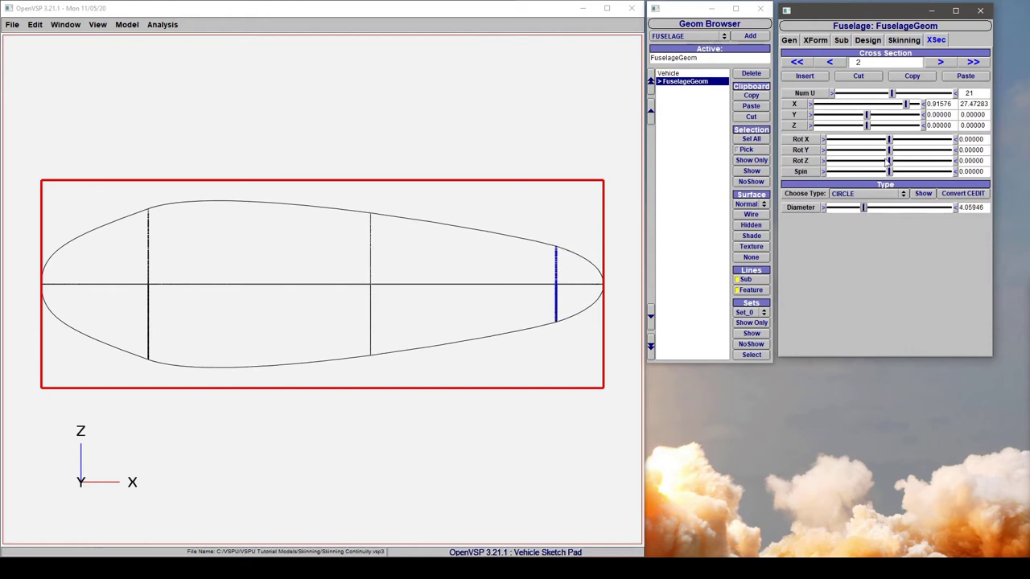
pyautogui.moveTo(907, 106); pyautogui.dragTo(897, 105)
pyautogui.moveTo(892, 151)
pyautogui.mouseDown()
pyautogui.moveTo(916, 150)
pyautogui.moveTo(877, 154)
pyautogui.moveTo(904, 152)
pyautogui.mouseUp()
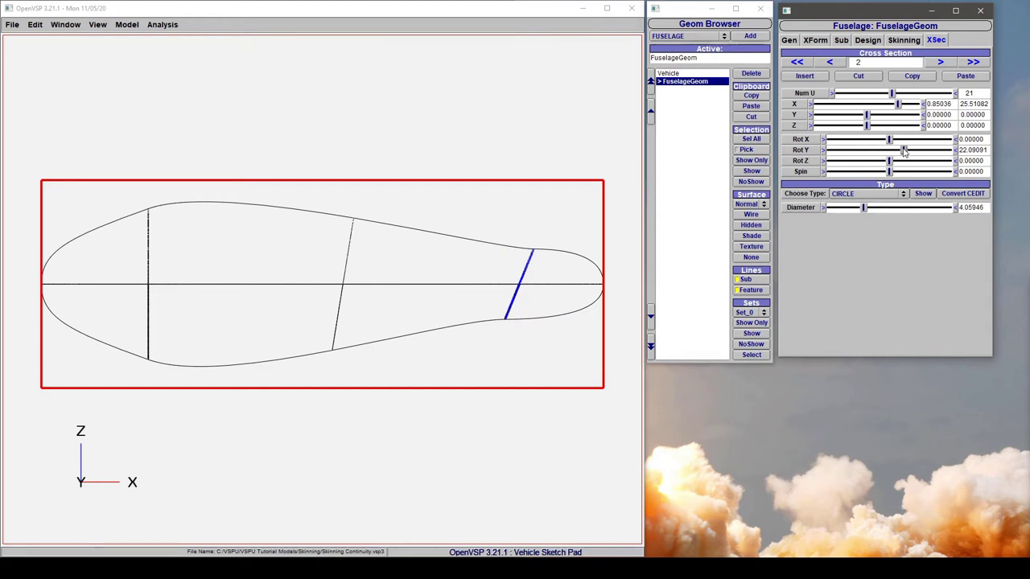
pyautogui.moveTo(904, 152); pyautogui.dragTo(889, 154)
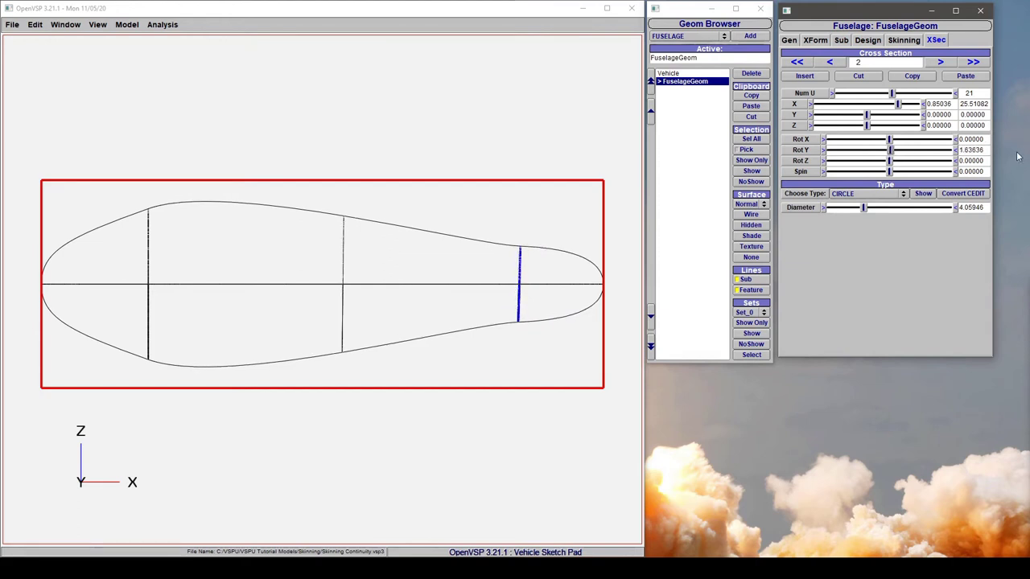
# Set the tail section's Rot Y to 0 for zero tilt
pyautogui.doubleClick(971, 150)
pyautogui.write('0')
pyautogui.press('Return')
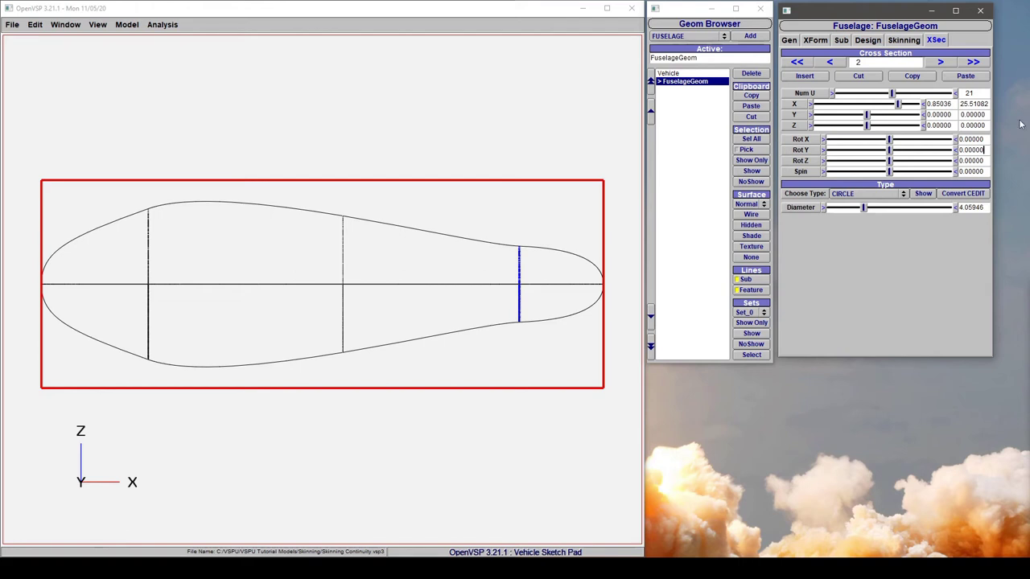
pyautogui.click(907, 42)
# Switch section 2 to C0 and move it forward to X 22.87013, pinching the tail
pyautogui.click(831, 90)
pyautogui.click(824, 78)
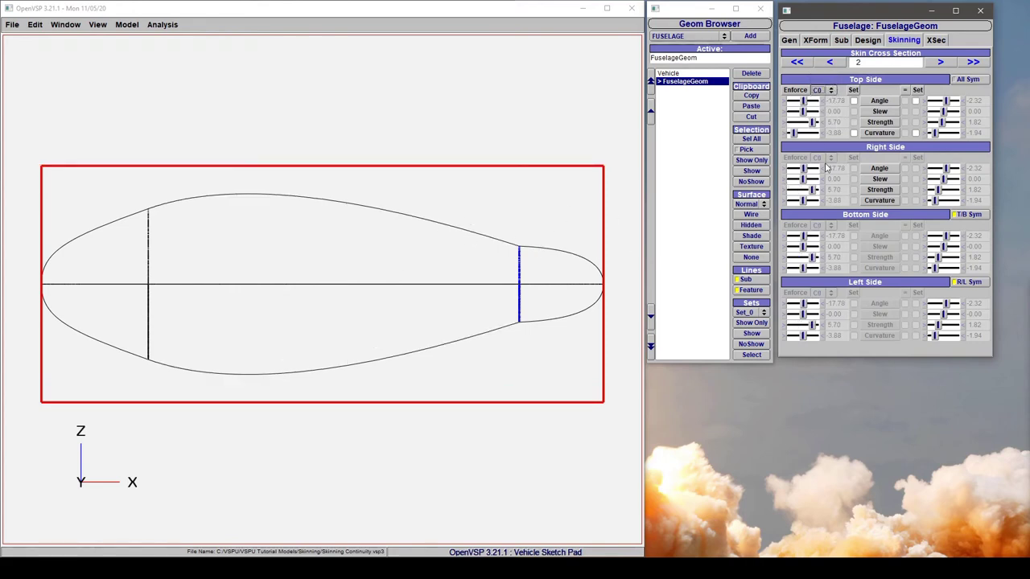
pyautogui.click(934, 42)
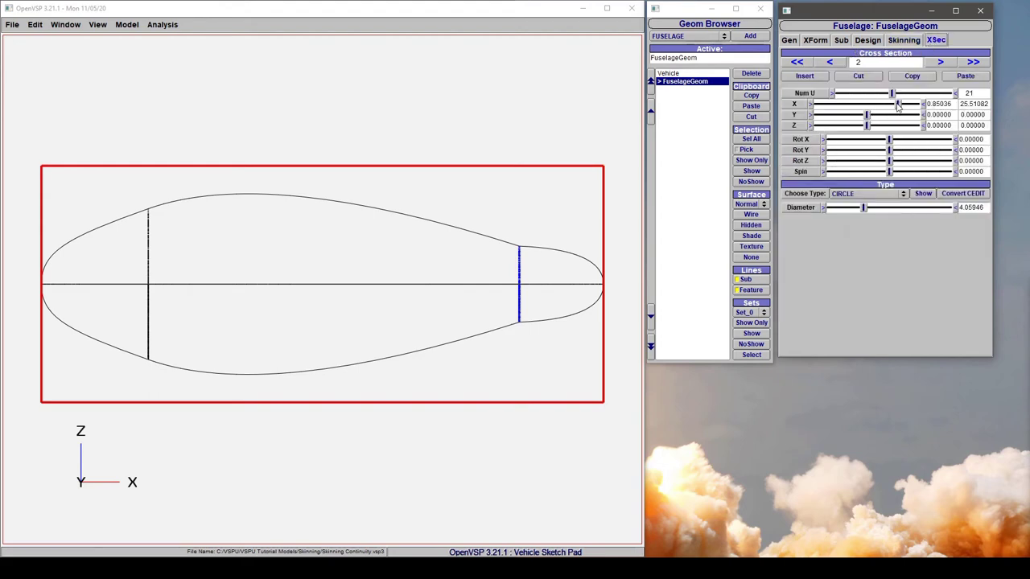
pyautogui.moveTo(900, 109)
pyautogui.mouseDown()
pyautogui.moveTo(830, 119)
pyautogui.moveTo(902, 115)
pyautogui.moveTo(889, 119)
pyautogui.mouseUp()
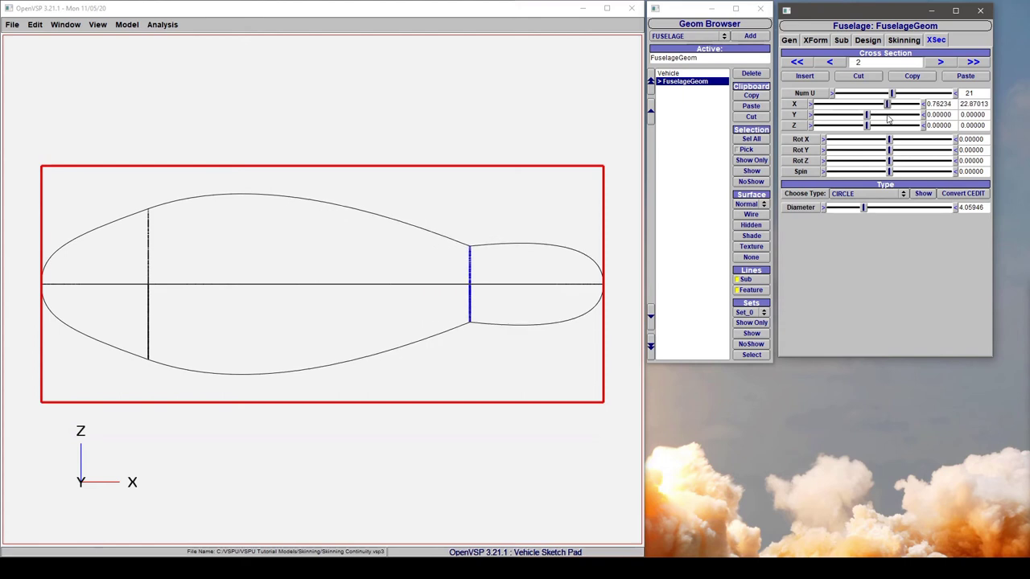
pyautogui.click(905, 40)
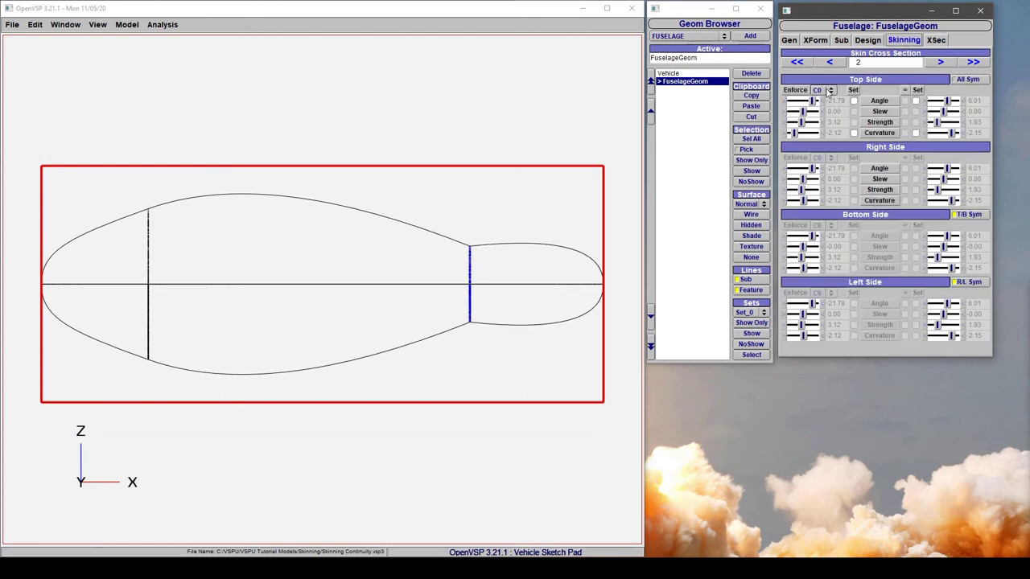
# Enforce C1 on rear section 2 and move it back to X 27.88745, rounding the tail
pyautogui.click(829, 91)
pyautogui.click(823, 100)
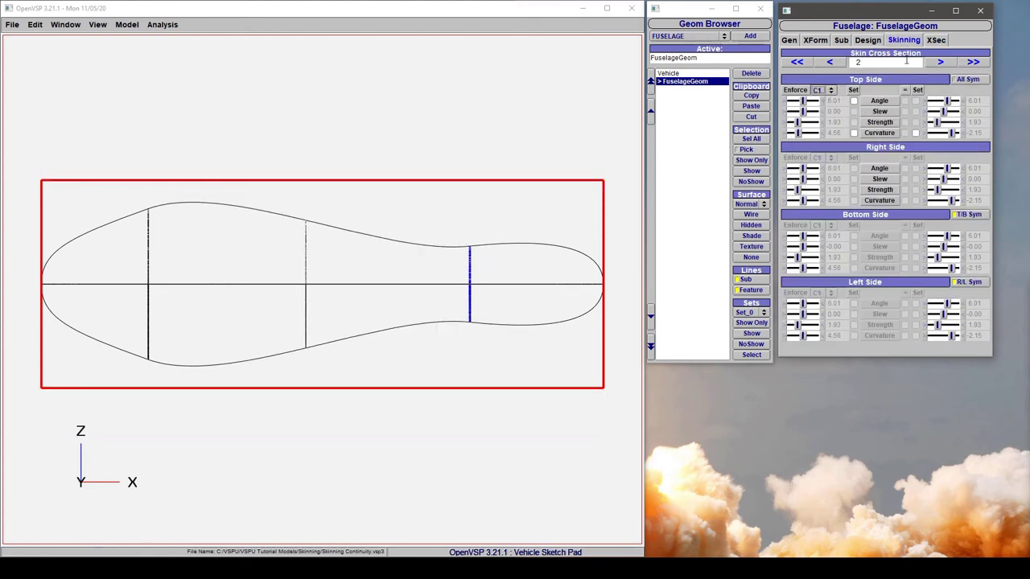
pyautogui.click(941, 41)
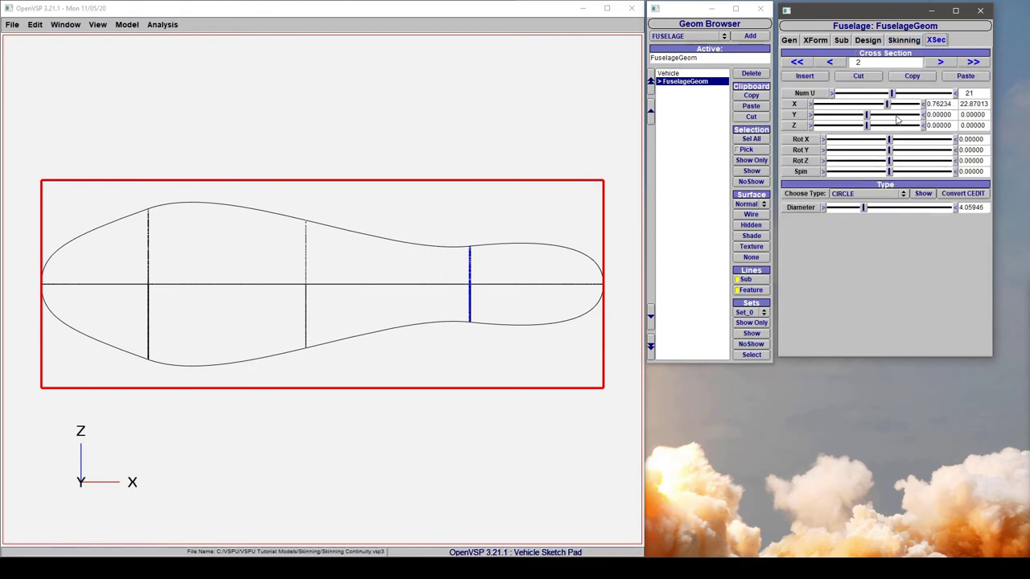
pyautogui.moveTo(886, 105); pyautogui.dragTo(909, 107)
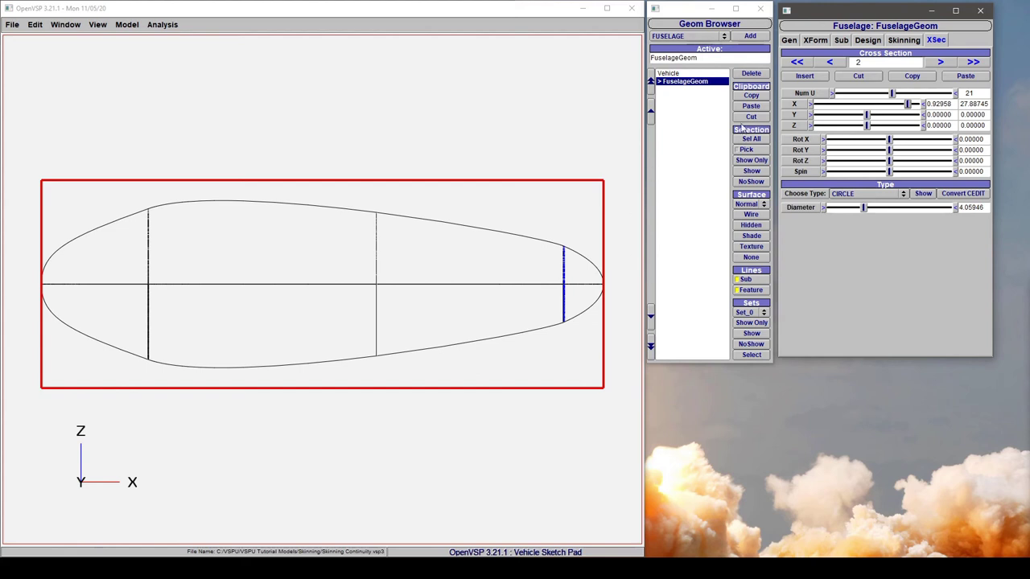
pyautogui.click(832, 63)
pyautogui.click(904, 40)
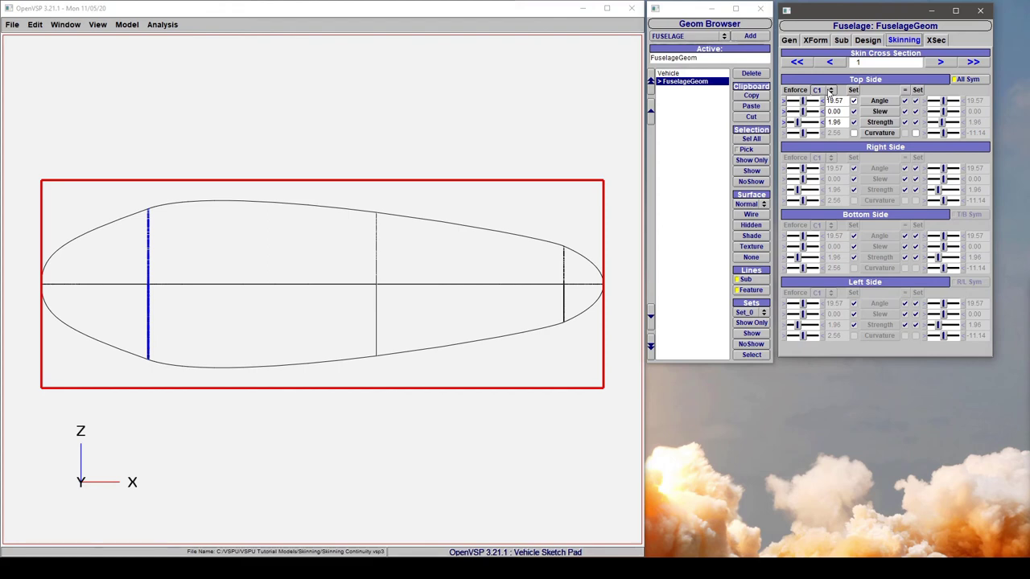
# Enforce C2 at section 1 and lower its top skin angle to 0.00
pyautogui.click(829, 90)
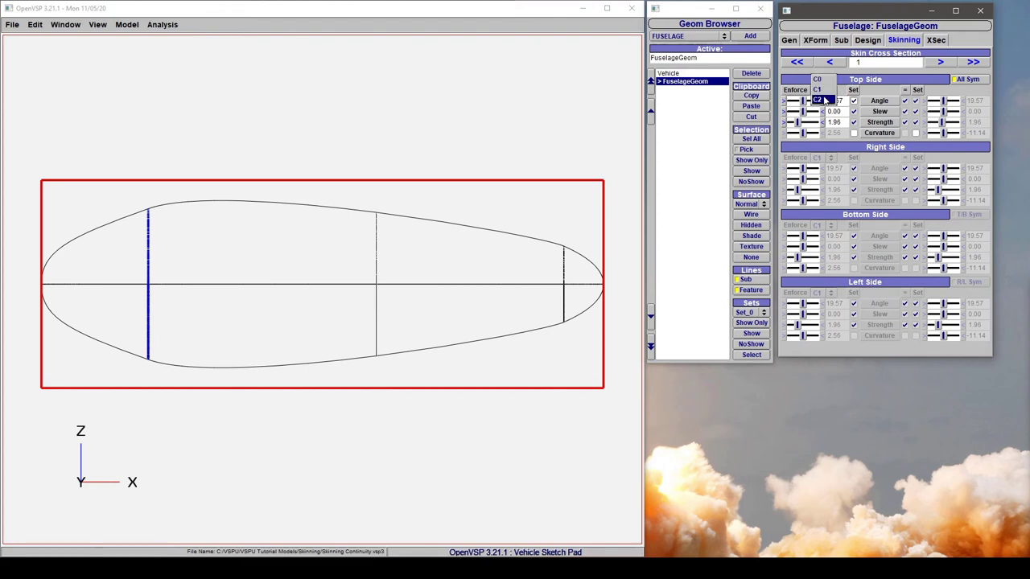
pyautogui.click(818, 100)
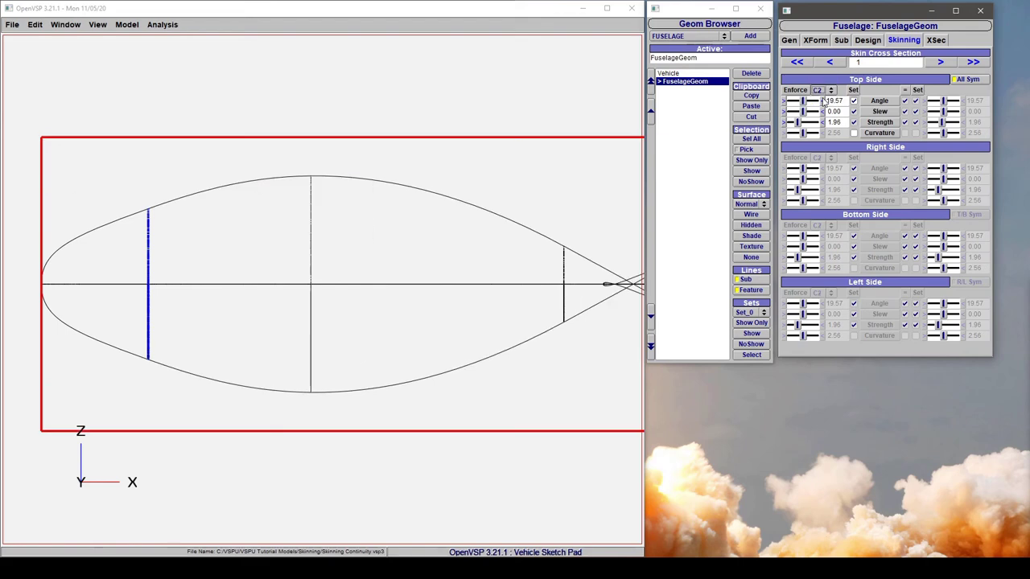
pyautogui.moveTo(494, 234)
pyautogui.mouseDown(button='right')
pyautogui.moveTo(427, 233)
pyautogui.moveTo(433, 207)
pyautogui.mouseUp(button='right')
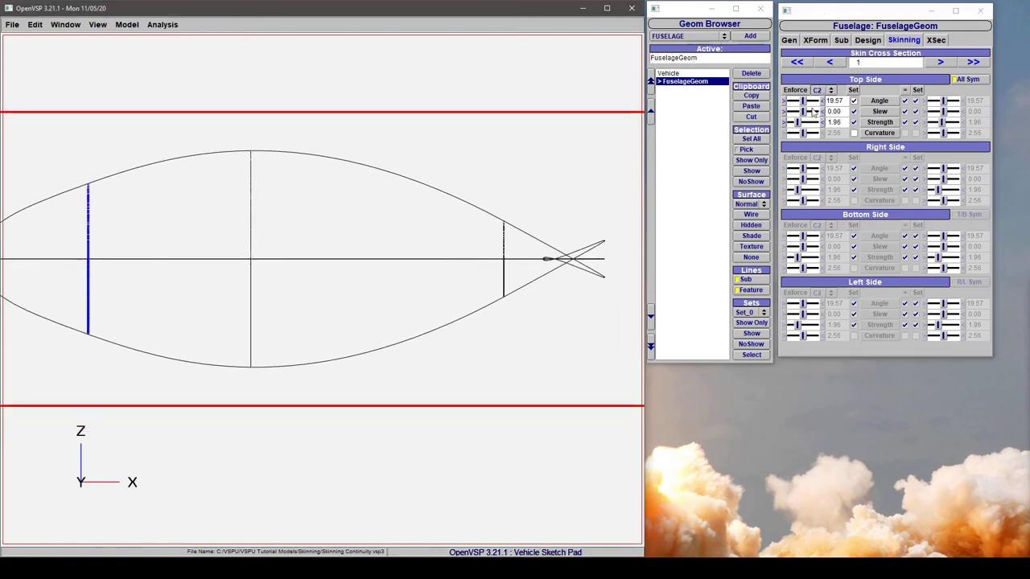
pyautogui.moveTo(805, 102); pyautogui.dragTo(798, 104)
# Recentre the fuselage and shift section 1 along the fuselage to X 6.51718
pyautogui.moveTo(291, 255); pyautogui.dragTo(343, 234, button='right')
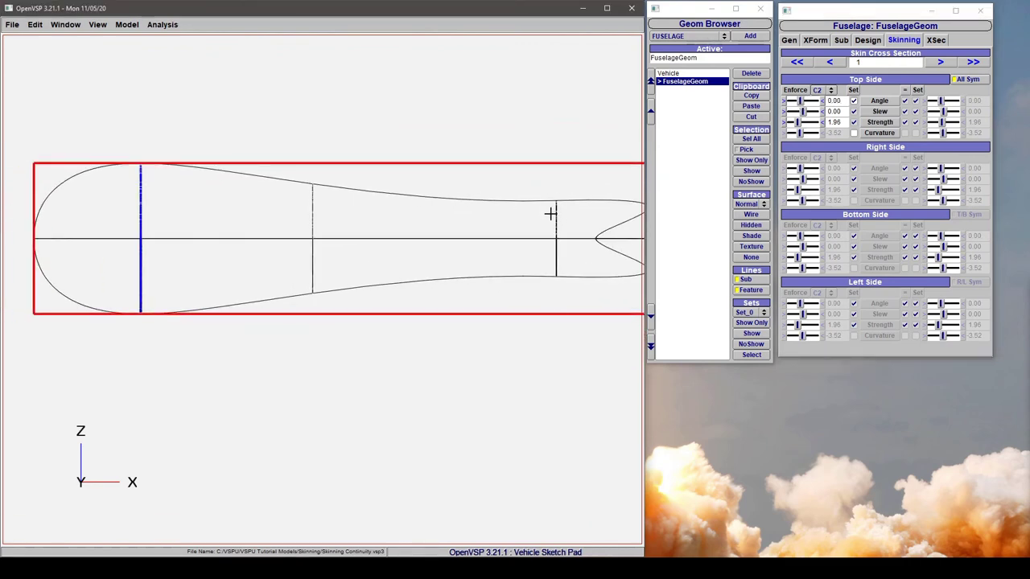
pyautogui.moveTo(406, 249); pyautogui.dragTo(382, 247, button='right')
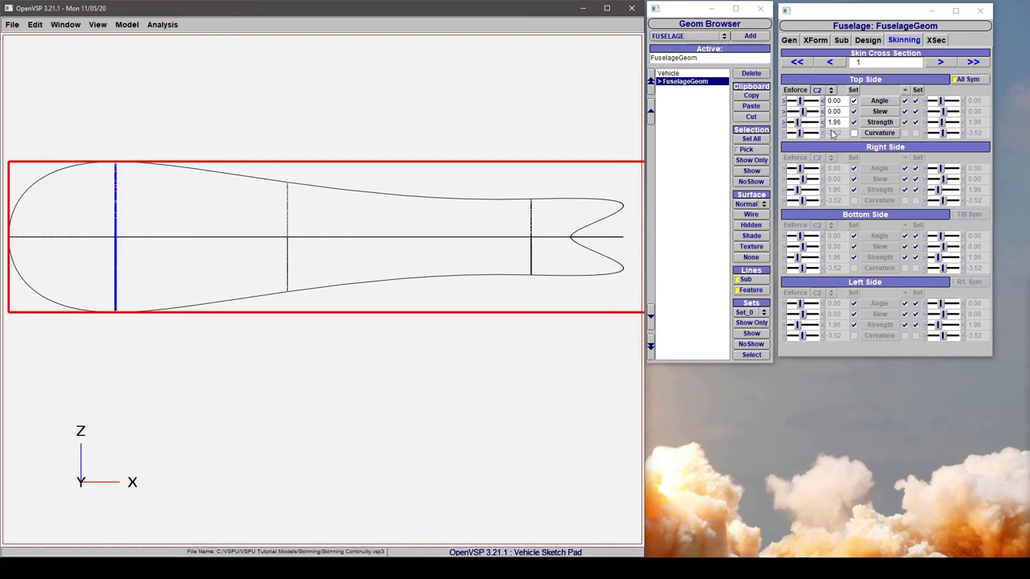
pyautogui.click(936, 39)
pyautogui.moveTo(839, 107)
pyautogui.mouseDown()
pyautogui.moveTo(857, 106)
pyautogui.moveTo(840, 106)
pyautogui.mouseUp()
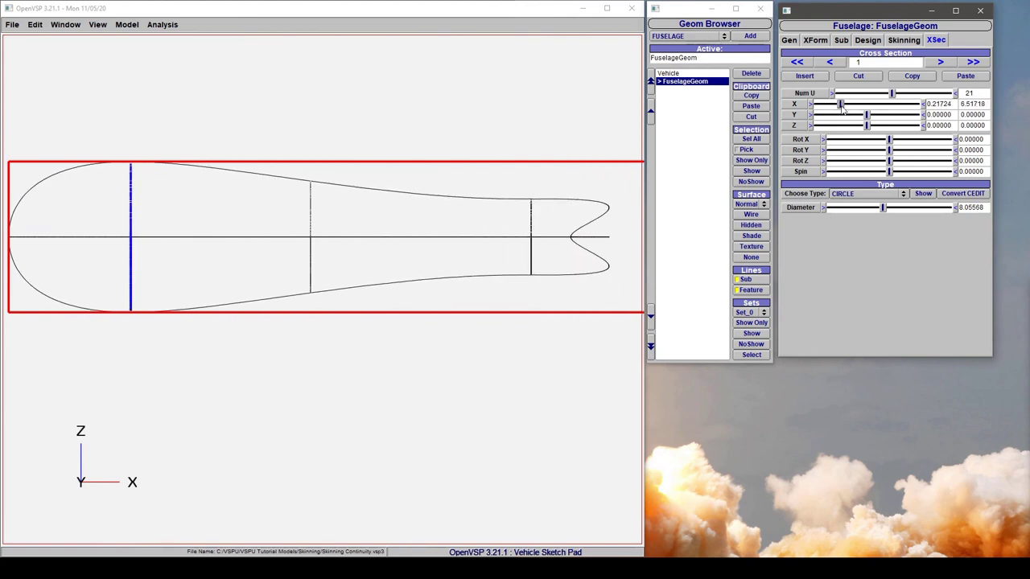
# Select rear cross section 2 and shift it forward along the fuselage
pyautogui.click(940, 62)
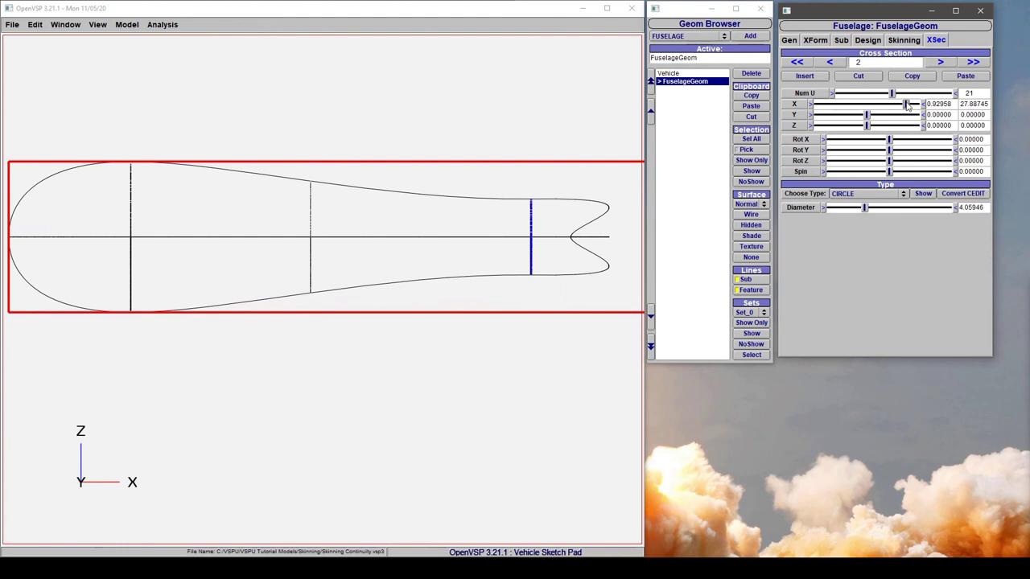
pyautogui.moveTo(907, 105); pyautogui.dragTo(891, 113)
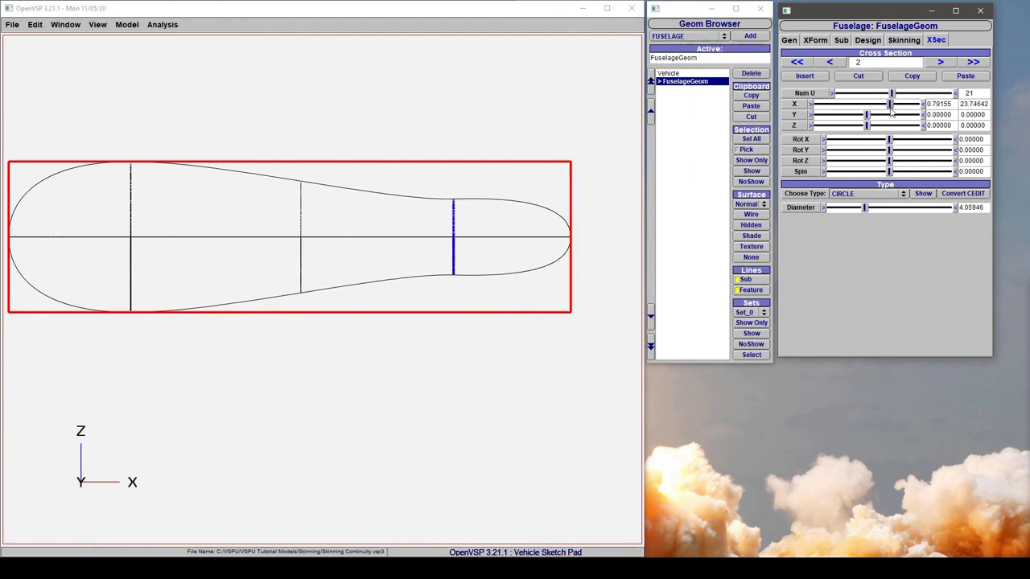
pyautogui.click(911, 40)
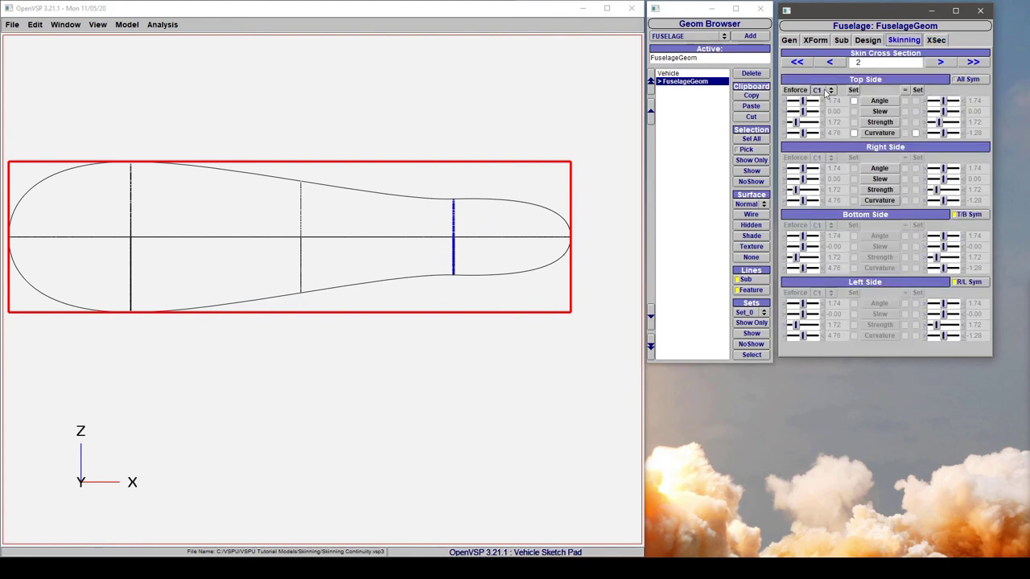
# Enforce C2 on section 2 and move it to X 21.95968 for a rounded tail
pyautogui.click(826, 90)
pyautogui.click(817, 80)
pyautogui.click(828, 90)
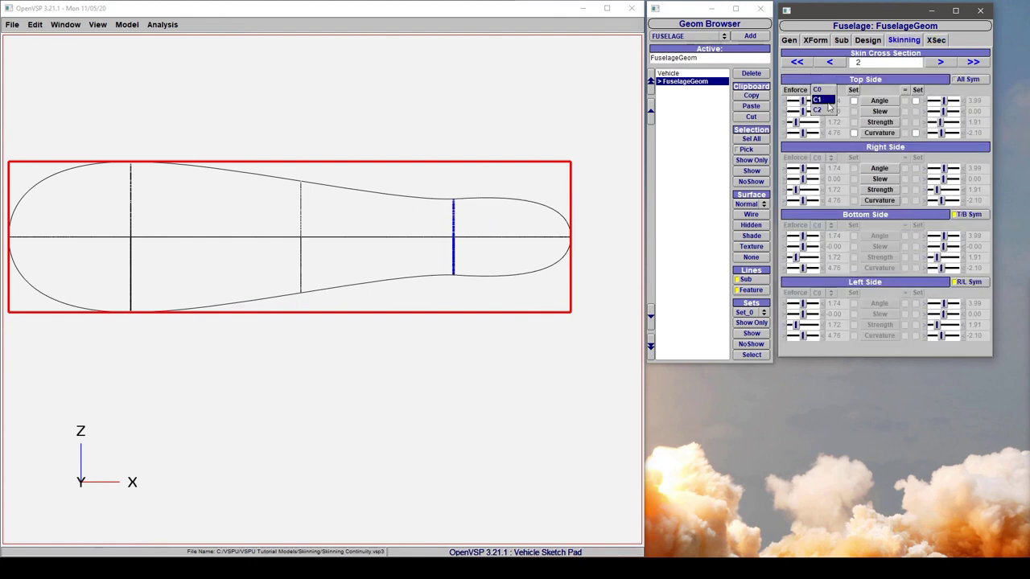
pyautogui.click(826, 109)
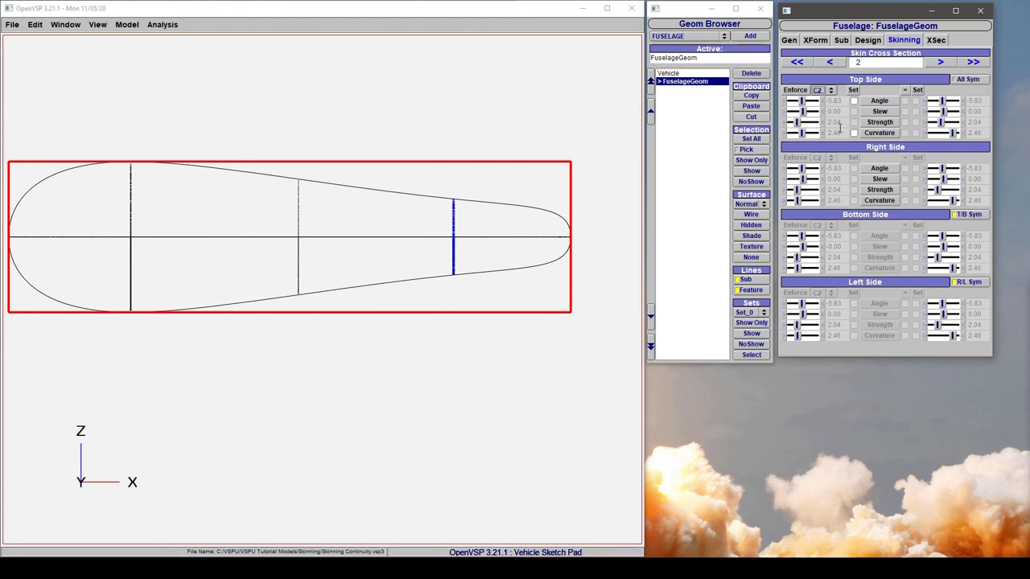
pyautogui.click(936, 42)
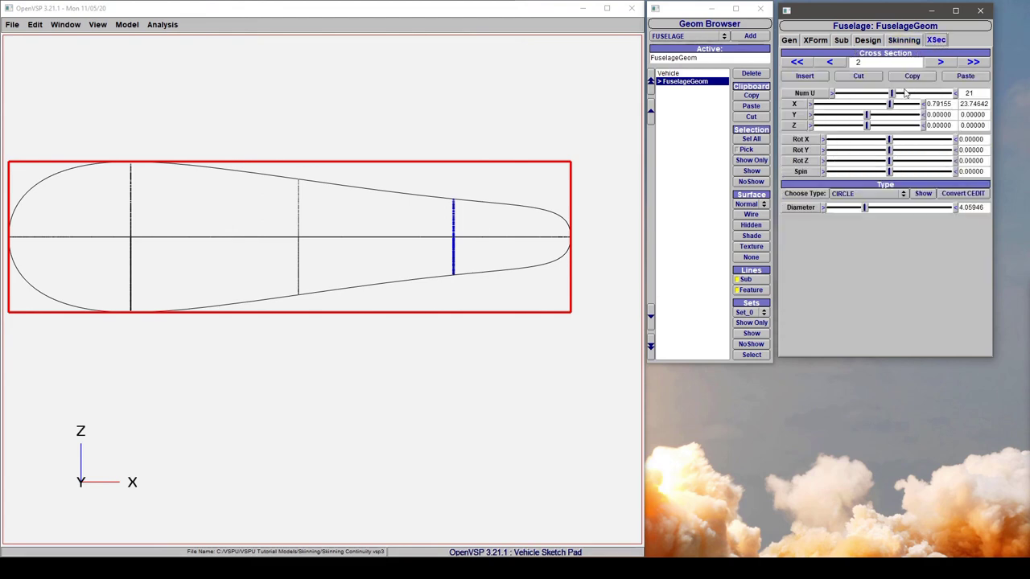
pyautogui.moveTo(890, 104)
pyautogui.mouseDown()
pyautogui.moveTo(849, 112)
pyautogui.moveTo(884, 110)
pyautogui.mouseUp()
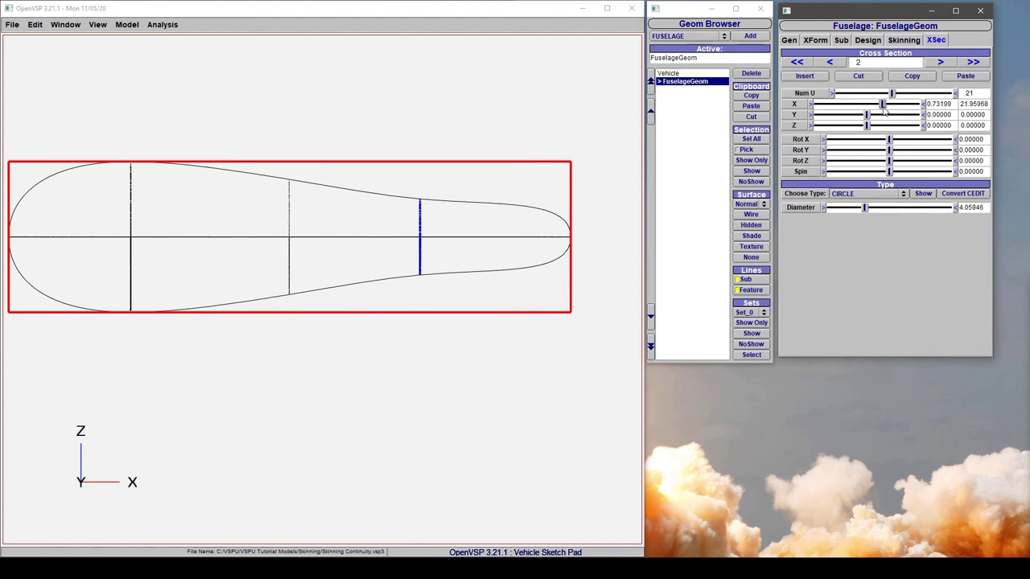